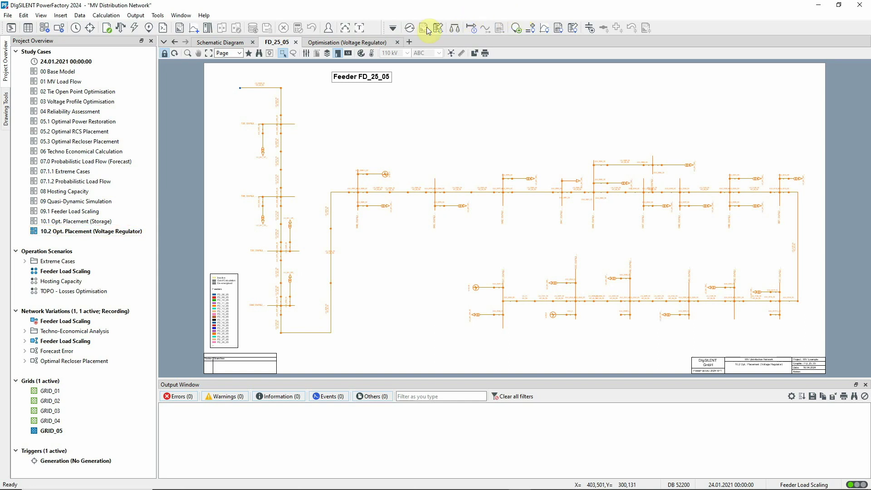
Step: Run a complete-day quasi-dynamic simulation with a step size of 15 minutes
click(393, 28)
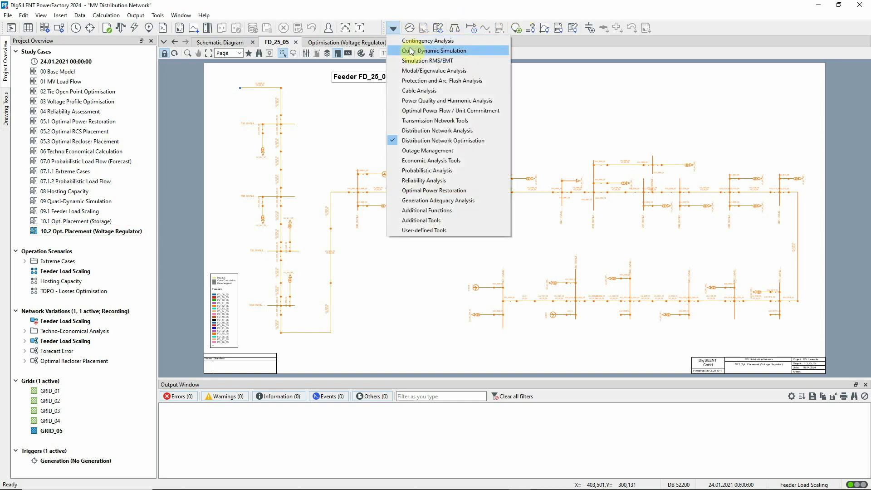
click(410, 50)
click(409, 28)
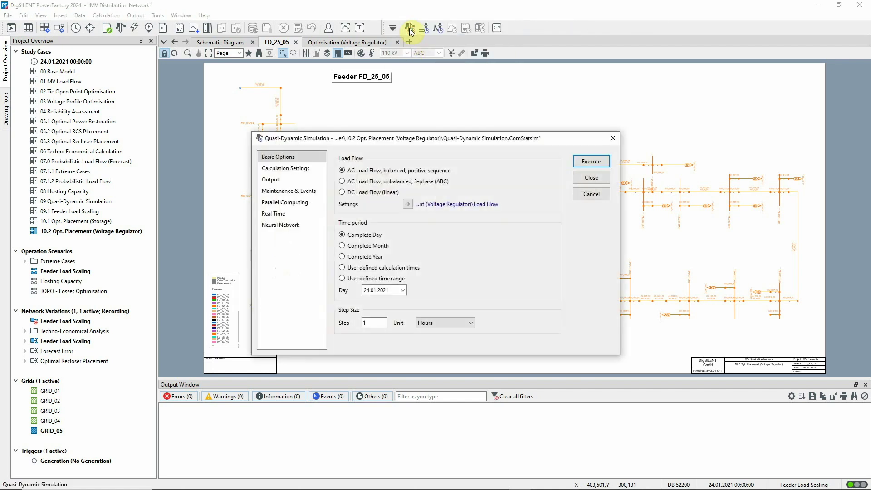
click(370, 324)
text(5)
click(435, 324)
click(439, 337)
click(601, 162)
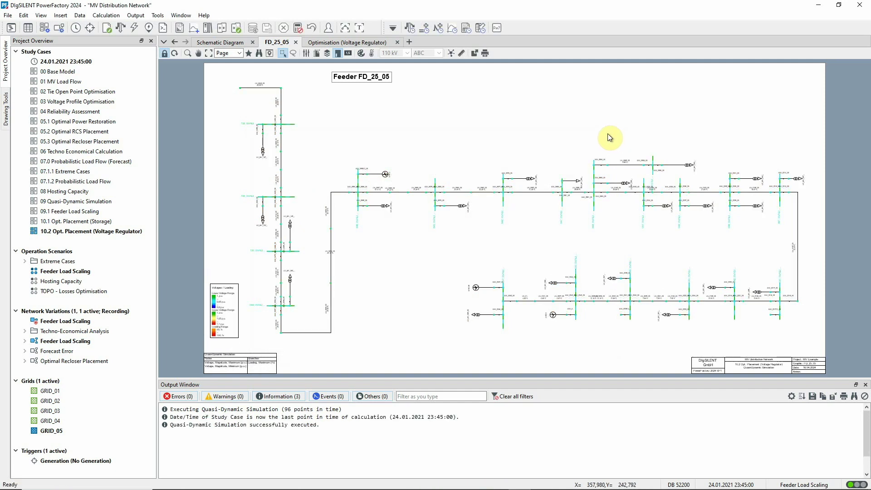
Step: List feeder results in the Network Model Manager, sorted by 'umin, Min. p.u.', and select FD_25_05
click(27, 28)
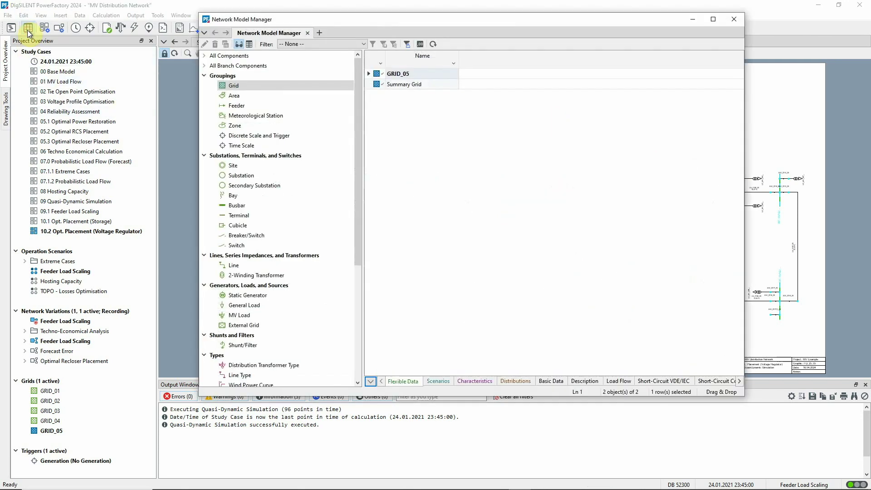
click(238, 106)
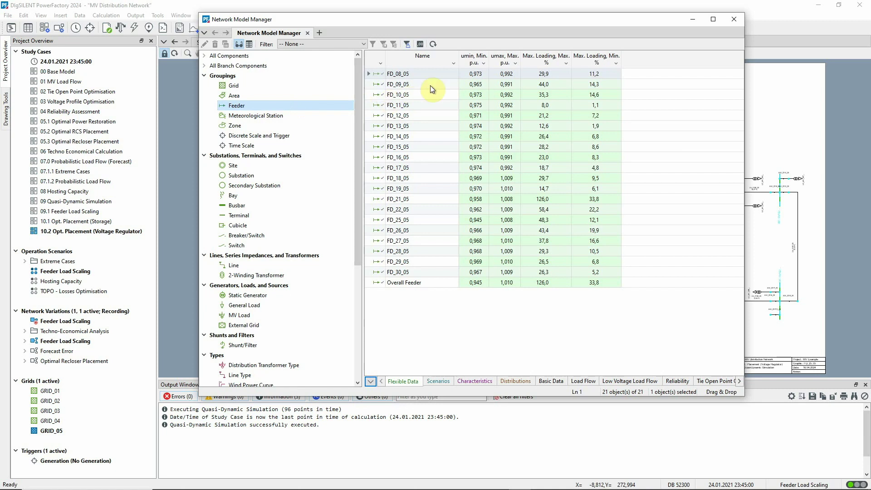
click(473, 62)
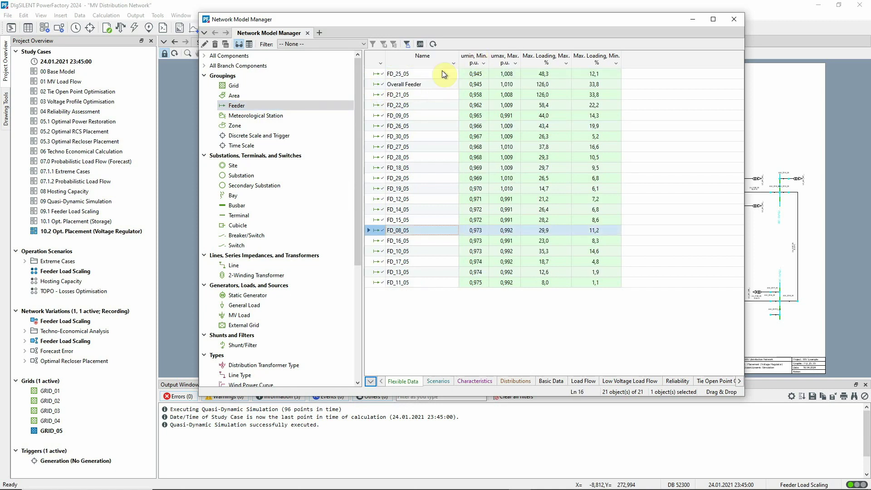
click(378, 73)
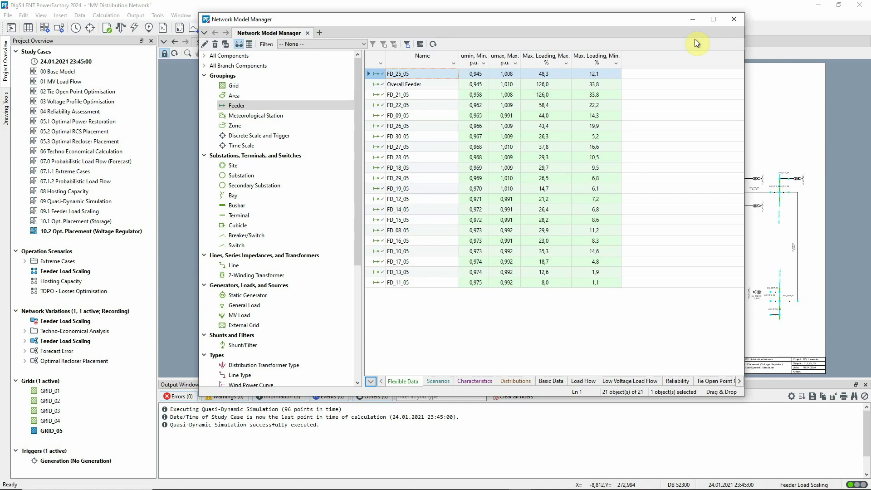
Step: Create a quasi-dynamic curve plot with element FD_25_05 and variable c:umin
click(734, 18)
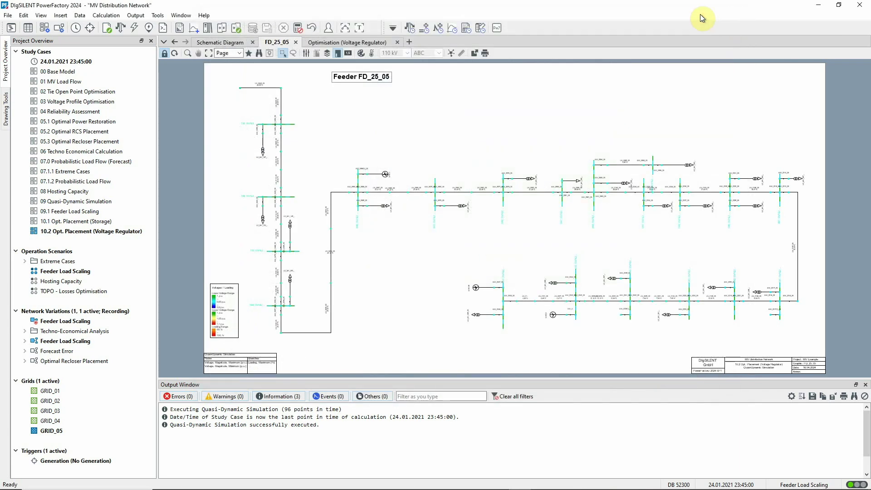
click(452, 28)
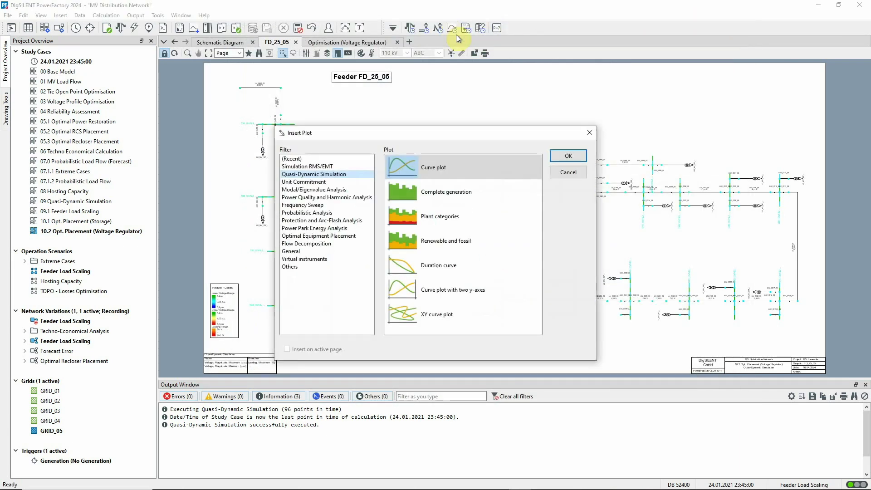
click(562, 156)
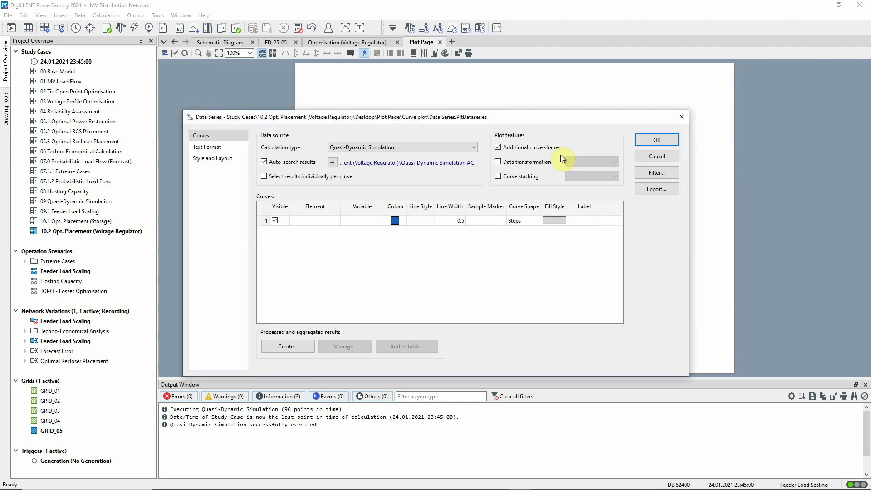
double_click(324, 222)
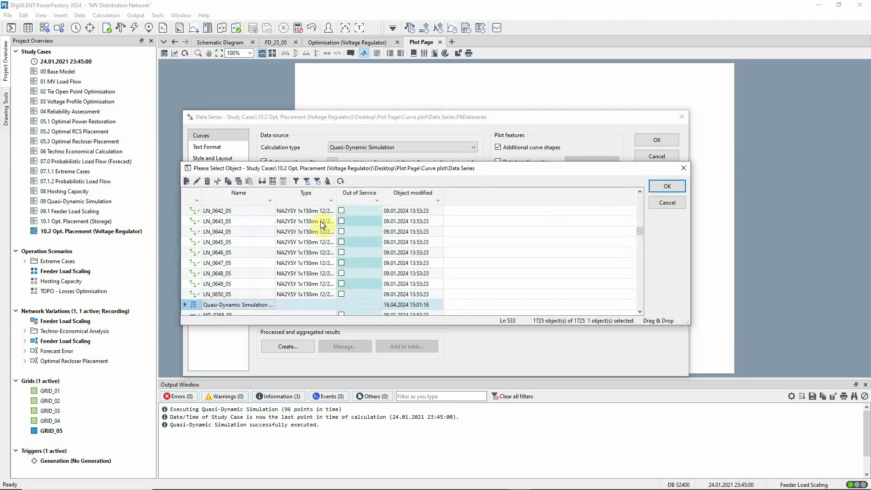
drag(640, 231, 639, 213)
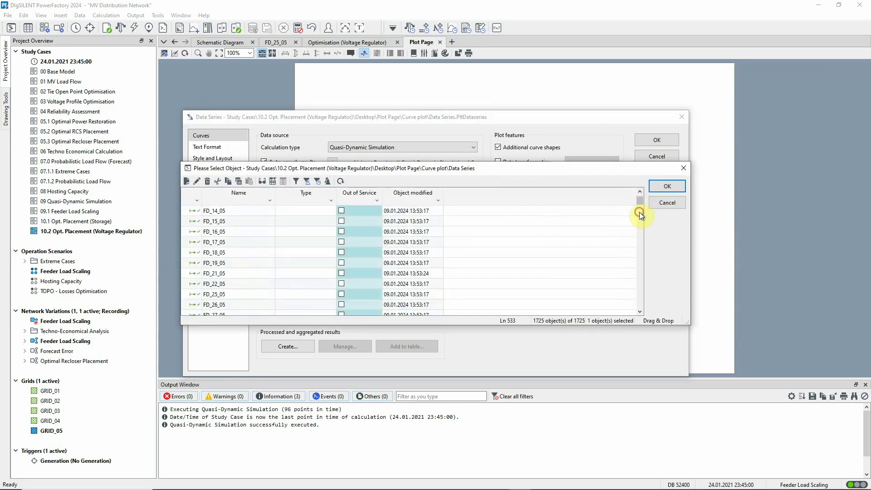
double_click(197, 294)
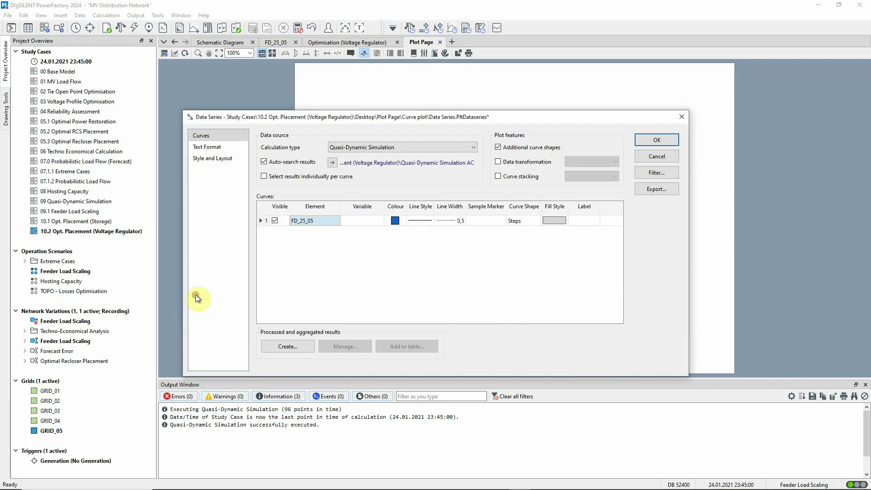
double_click(359, 222)
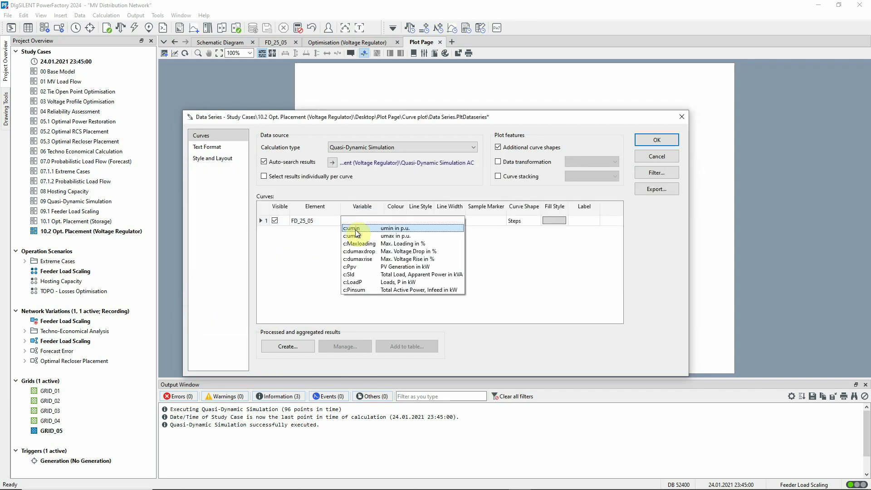
click(355, 229)
click(656, 139)
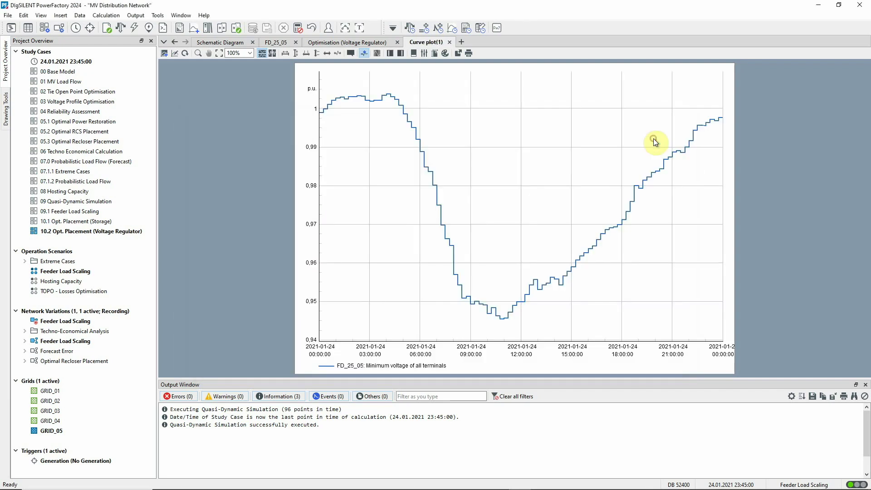
Step: Add a red y-constant intersection line at 0.96 p.u., then return to the feeder diagram
right_click(668, 134)
mouse_move(713, 164)
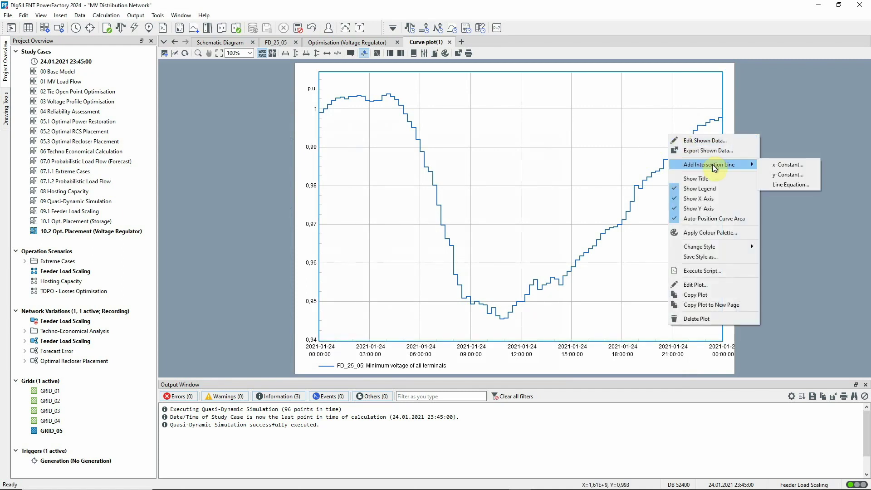
click(786, 167)
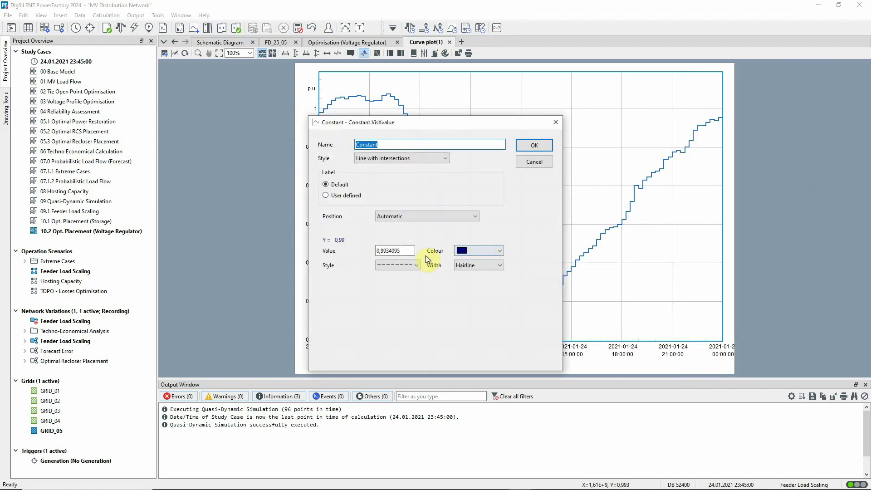
drag(401, 250, 384, 250)
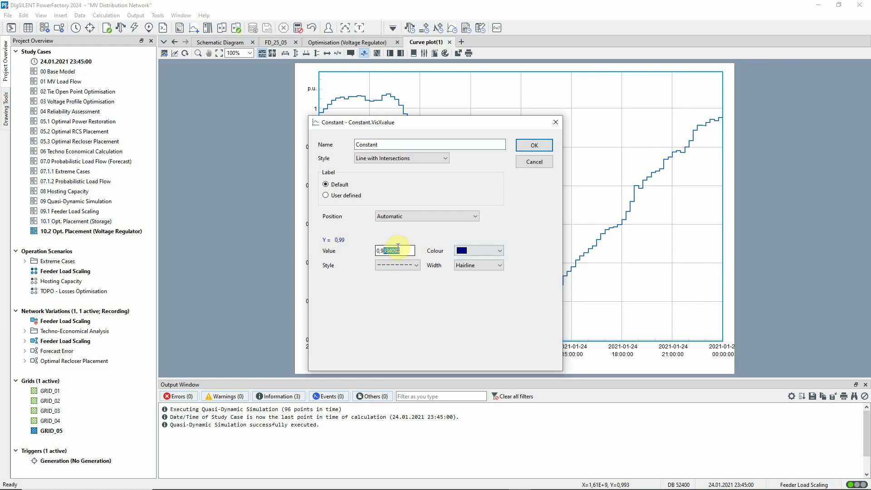
text(6)
click(470, 249)
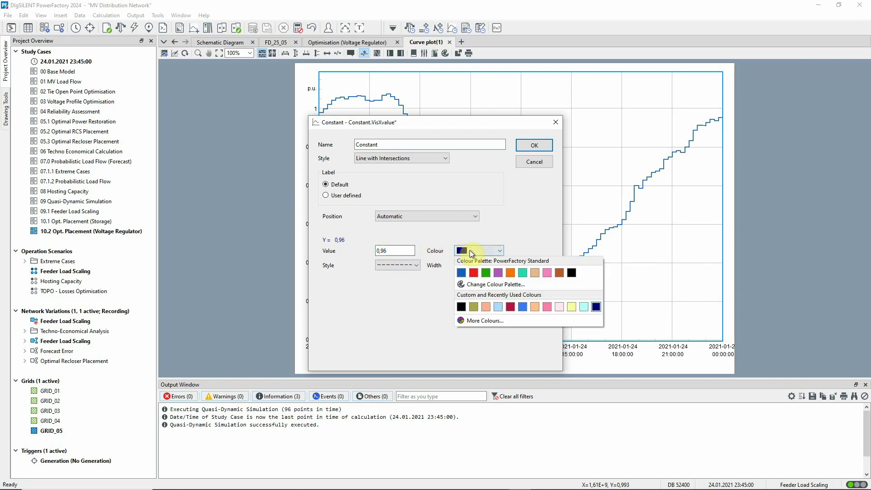
click(475, 271)
click(536, 145)
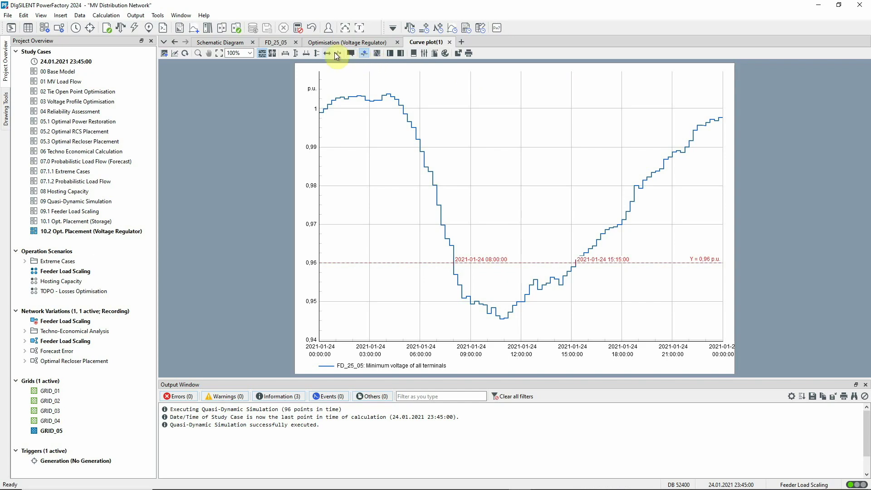
click(277, 43)
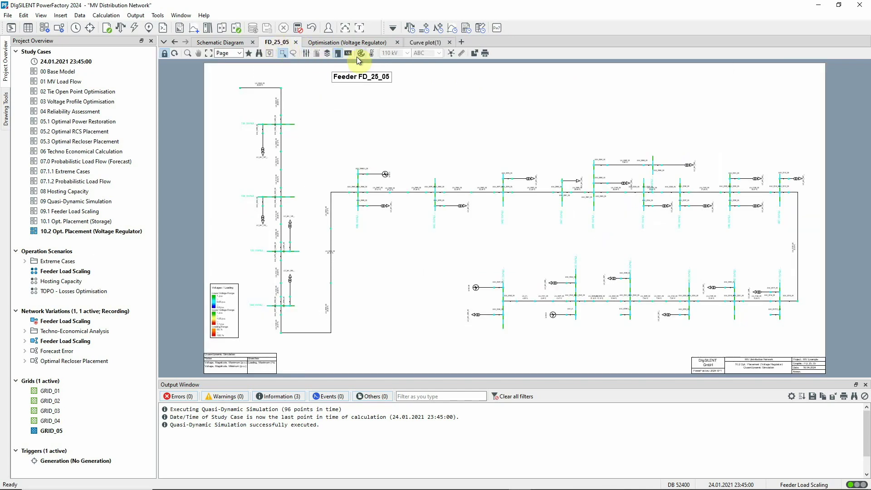
Step: Apply heatmap colouring to the diagram and open Optimal Equipment Placement for voltage regulators on FD_25_05
click(372, 53)
click(577, 179)
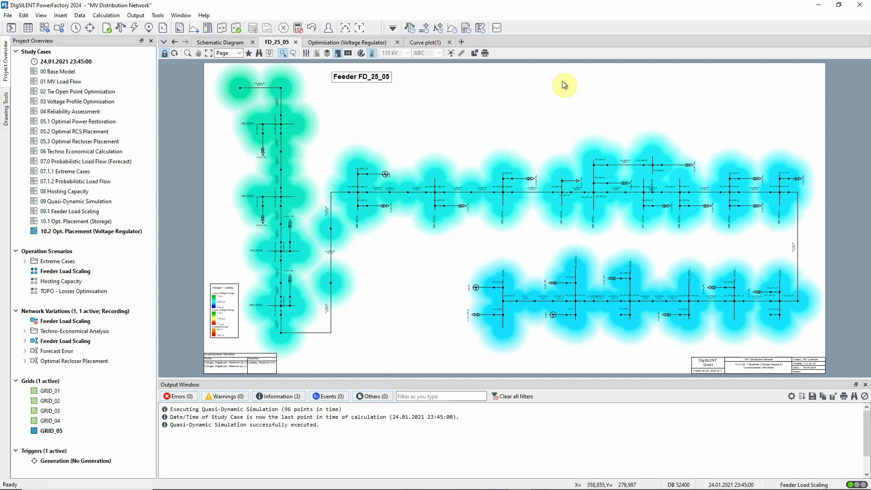
click(390, 29)
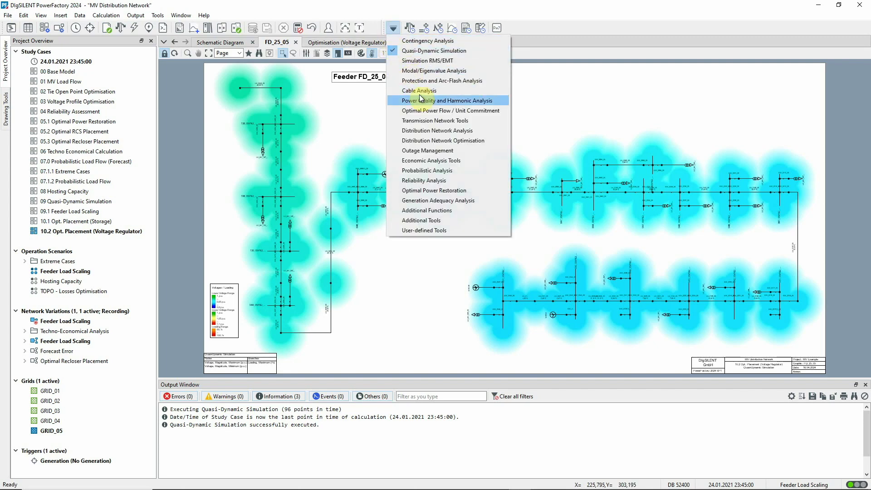
click(434, 145)
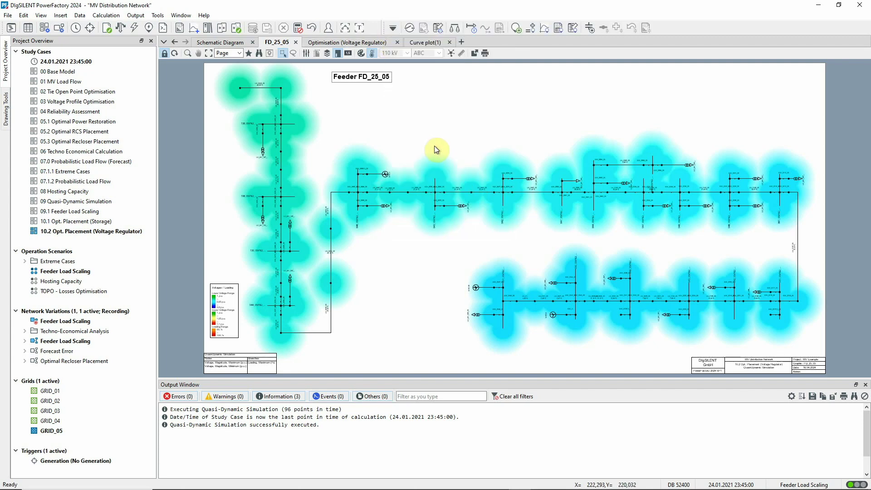
click(518, 28)
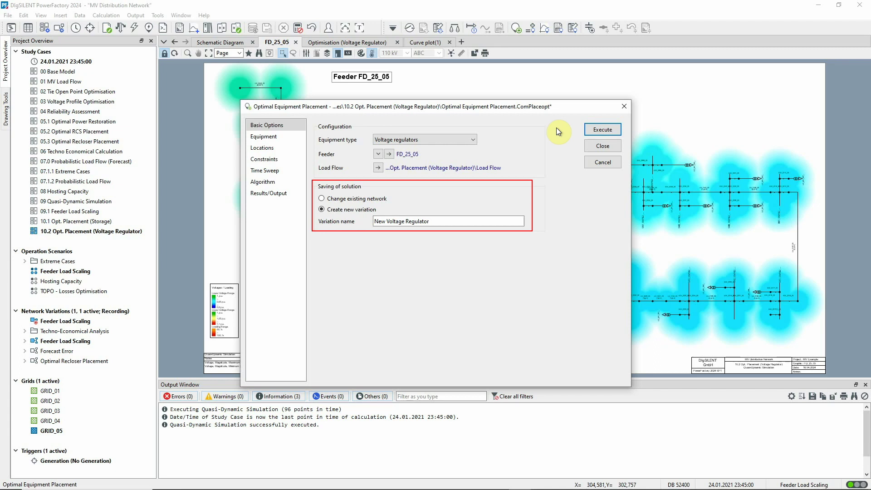
click(285, 137)
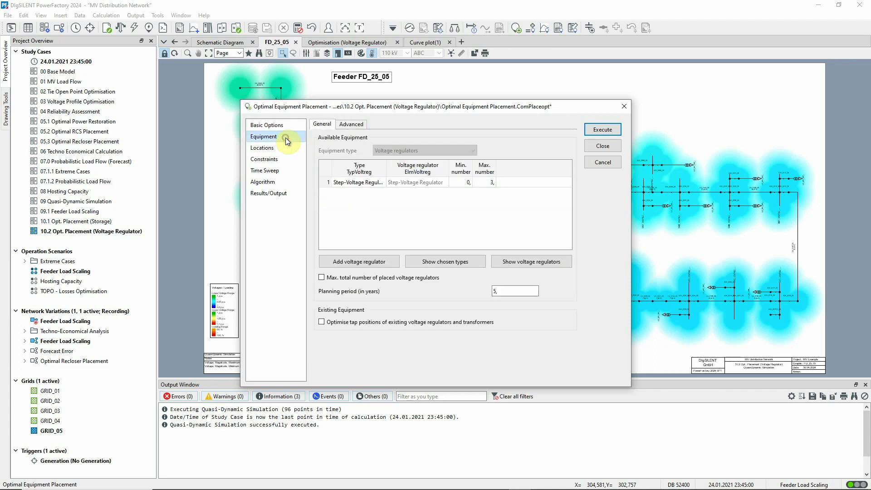
Step: Check the Step-Voltage Regulator's 50000 EUR costs, then view the 0.96–1.04 p.u. voltage constraints
double_click(440, 181)
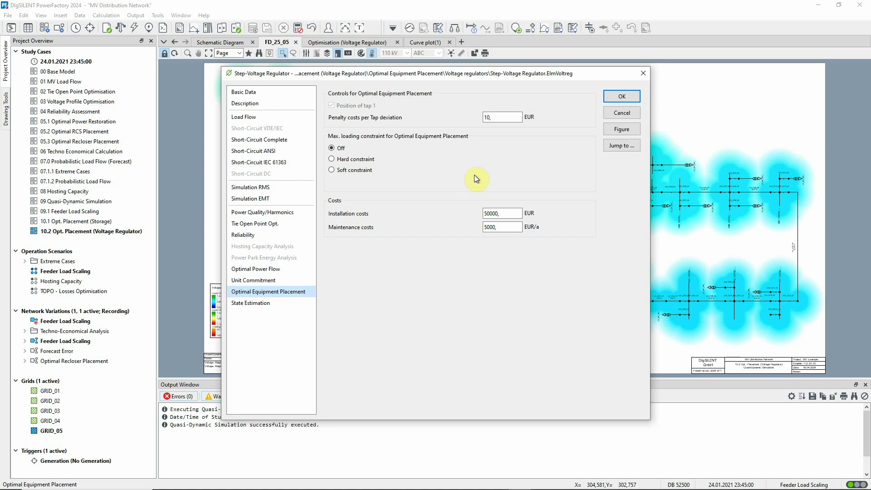
click(618, 112)
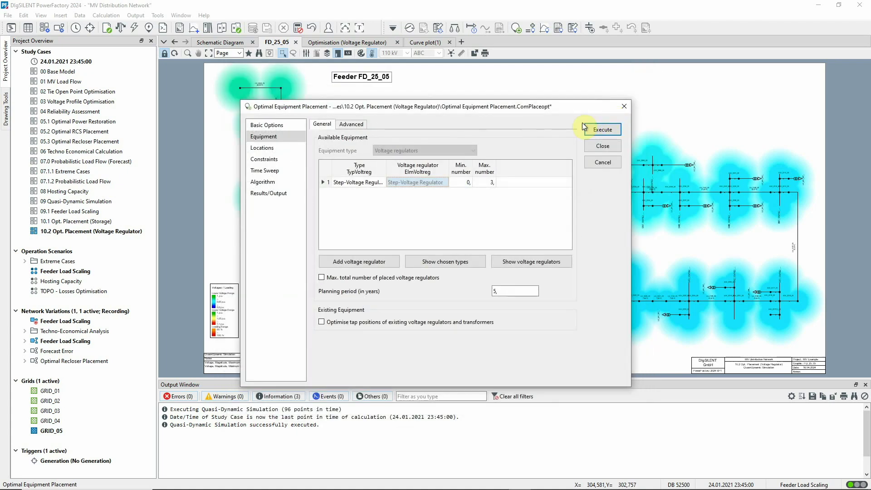
click(282, 161)
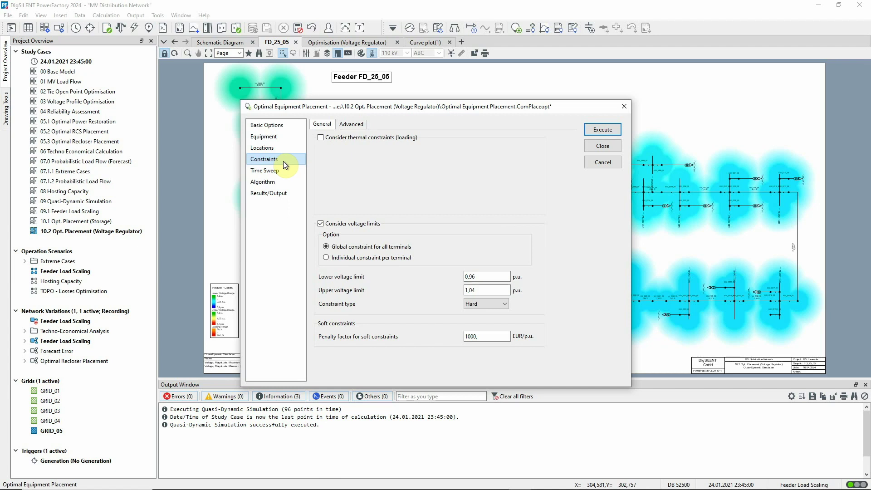
Step: Execute Optimal Equipment Placement over a complete day in 15-minute steps
click(287, 174)
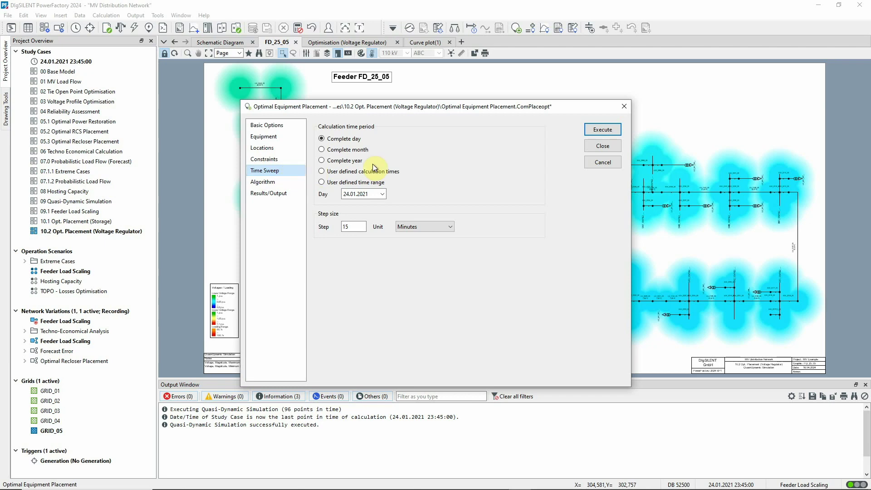
click(594, 127)
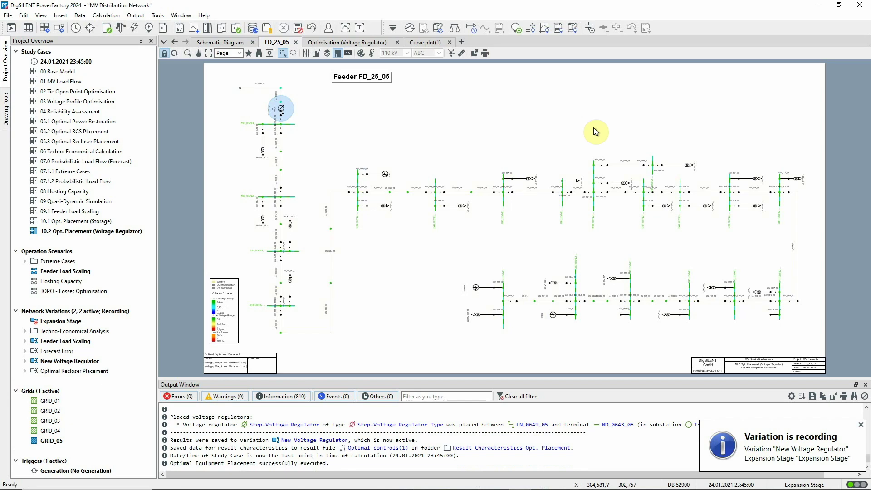
click(342, 43)
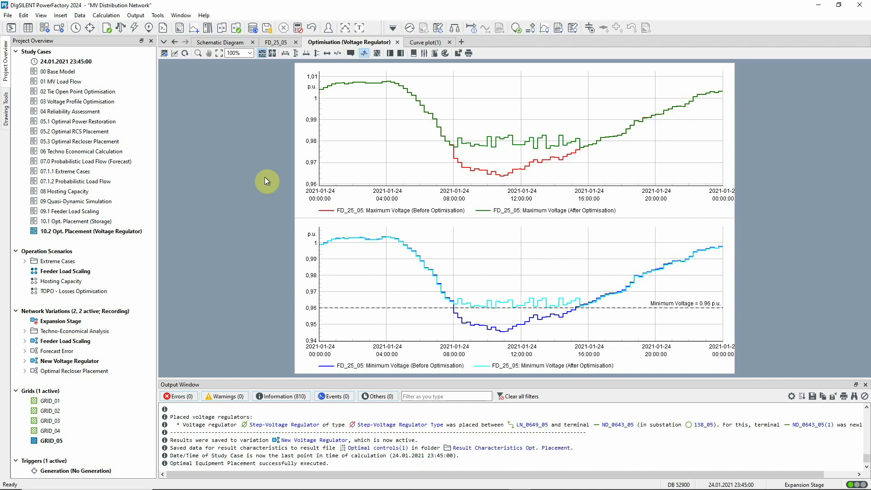
Step: Insert an optimisation curve plot of the Step-Voltage Regulator's tap position, c:nntap
click(548, 28)
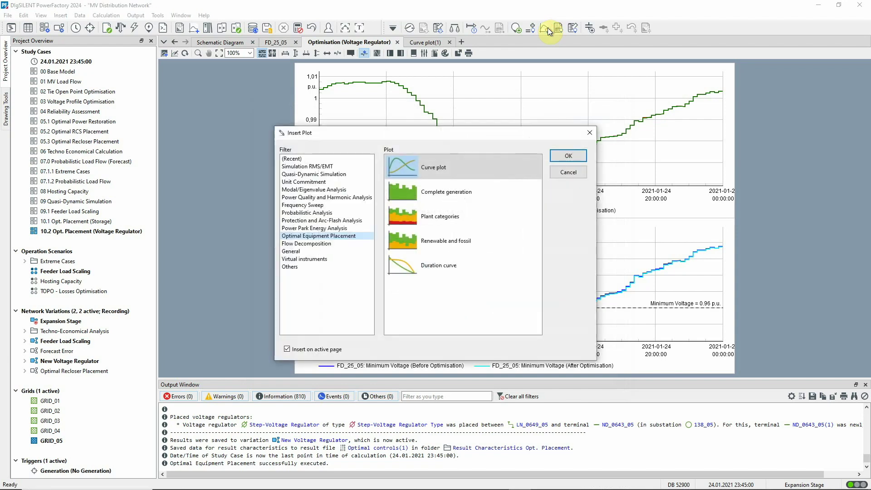
click(561, 152)
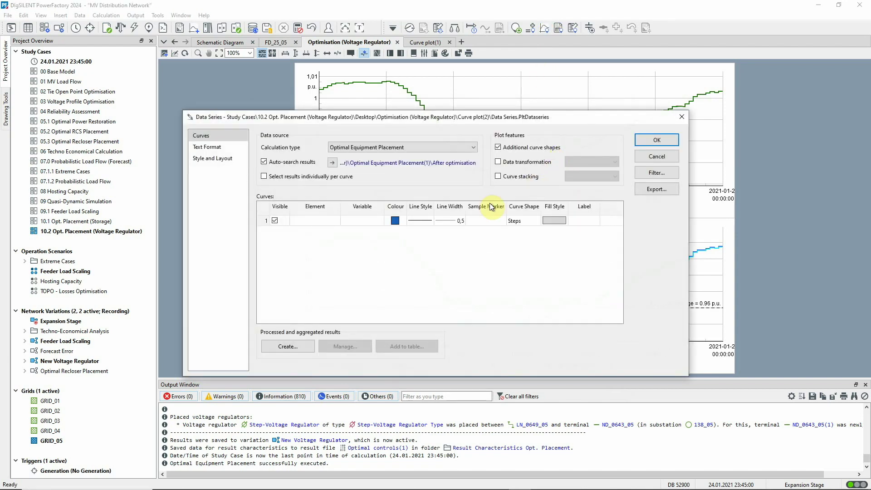
double_click(315, 221)
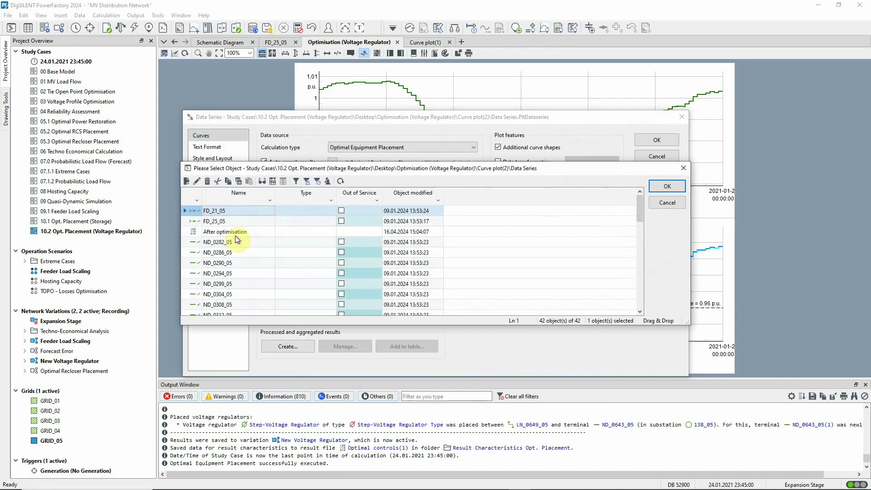
key(End)
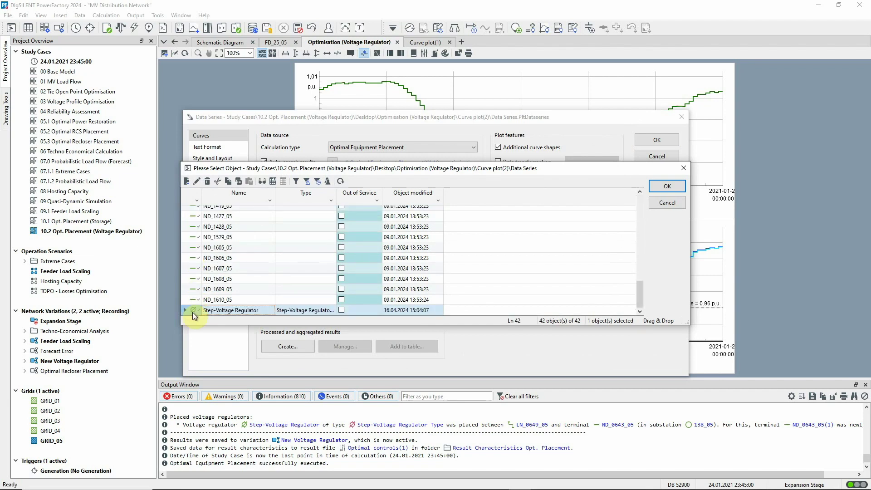
double_click(192, 310)
double_click(358, 221)
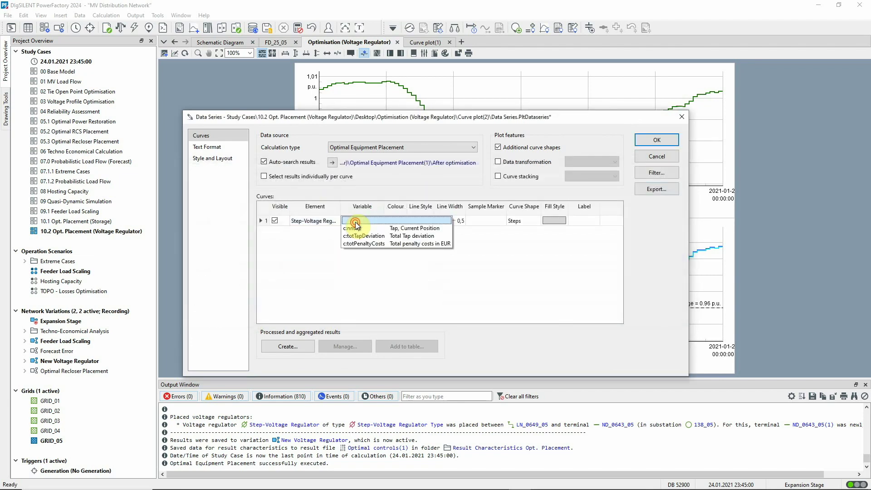
click(358, 231)
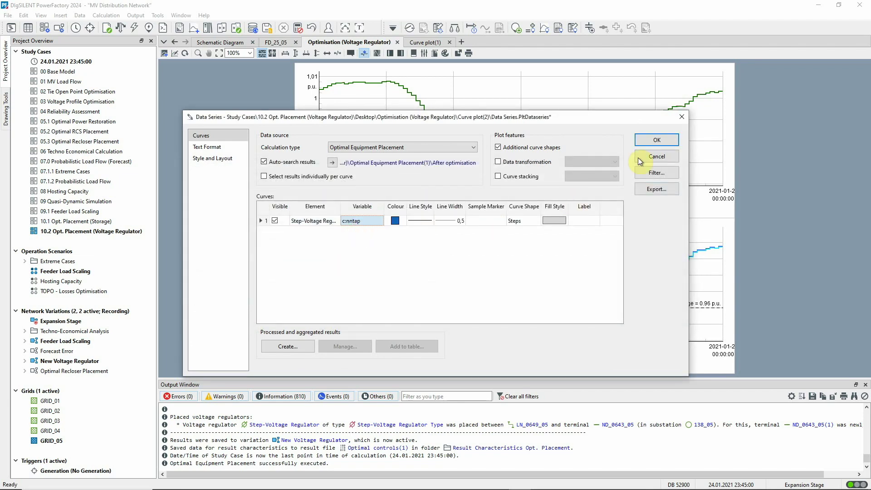
click(657, 139)
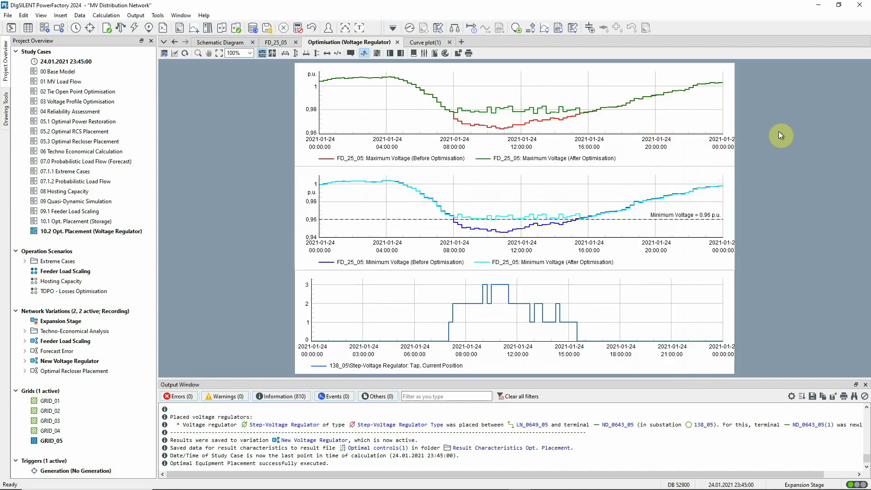
Step: Generate tabular reports including Voltage Ranges but excluding Non-convergent Cases
click(558, 28)
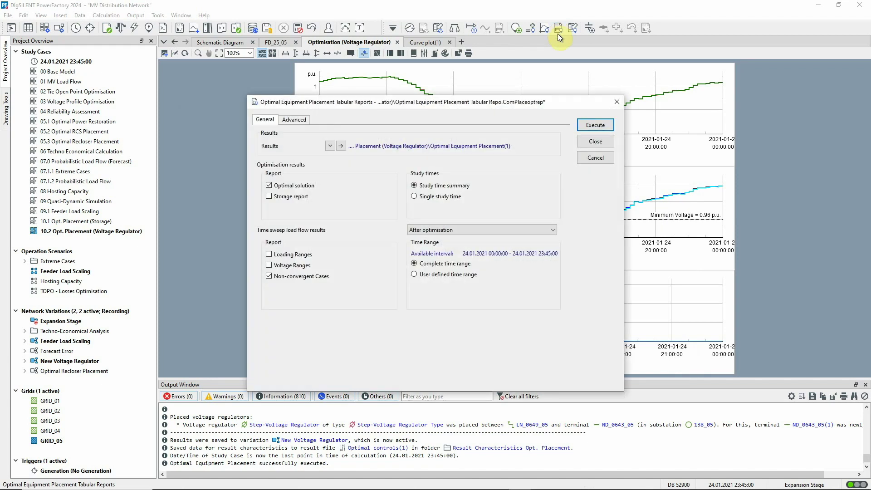
click(292, 267)
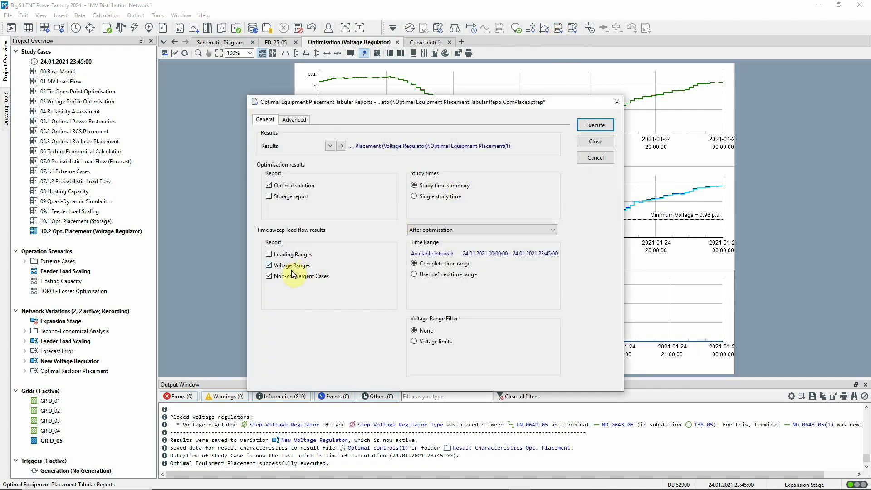
click(293, 276)
click(586, 124)
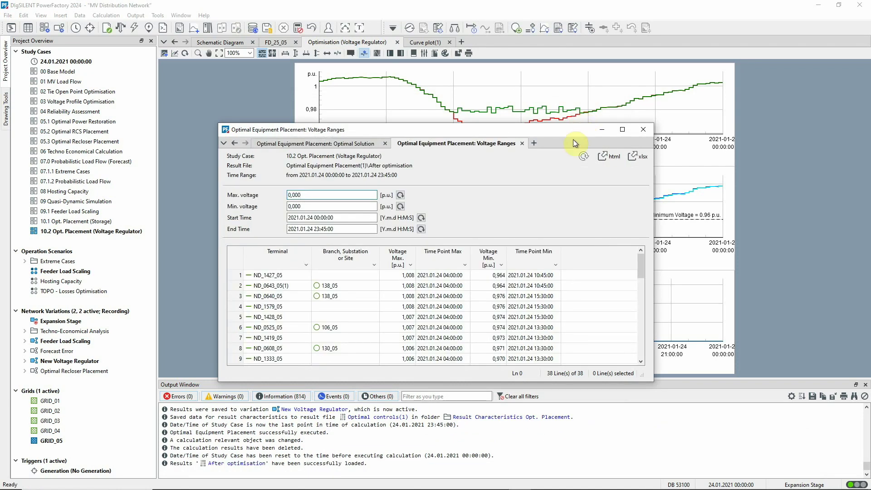
Step: Show Transformers/Voltage Regulators in the optimal solution report and sort voltage ranges by ascending Voltage Min
click(318, 144)
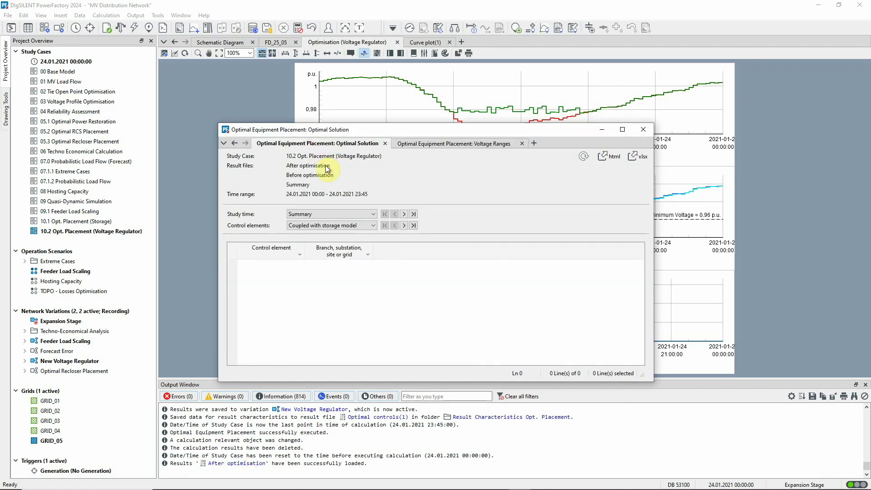
click(371, 225)
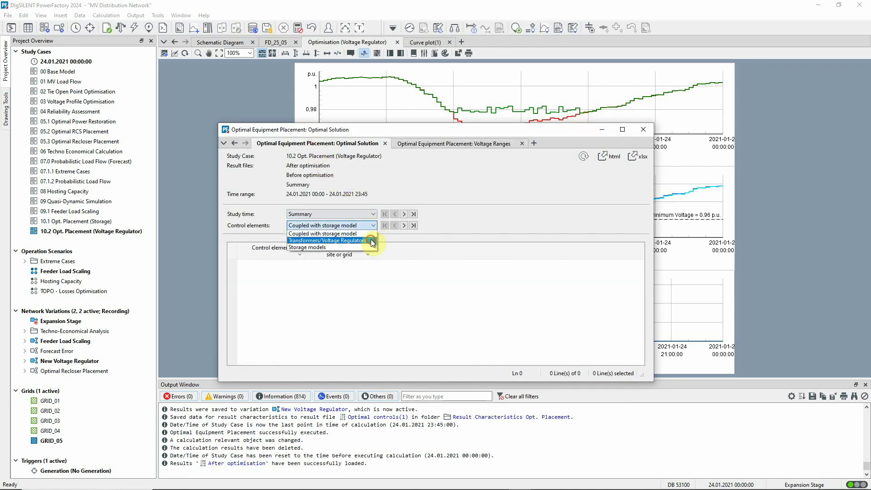
click(371, 241)
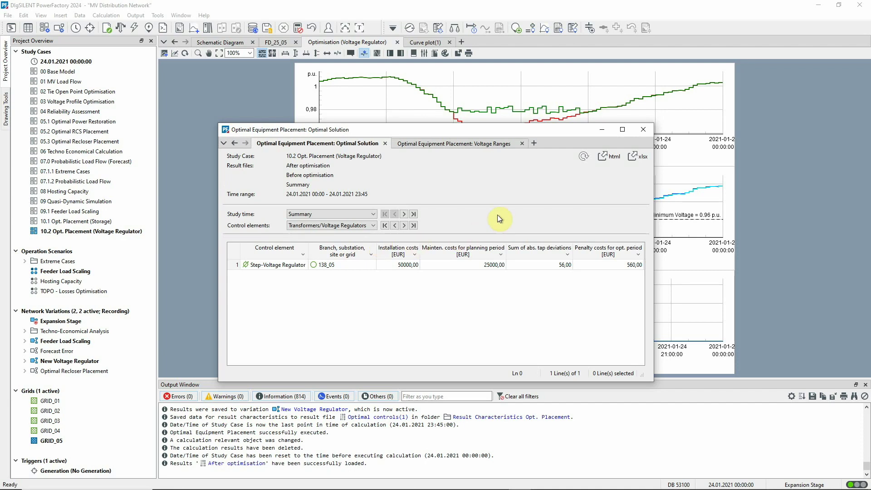
click(477, 146)
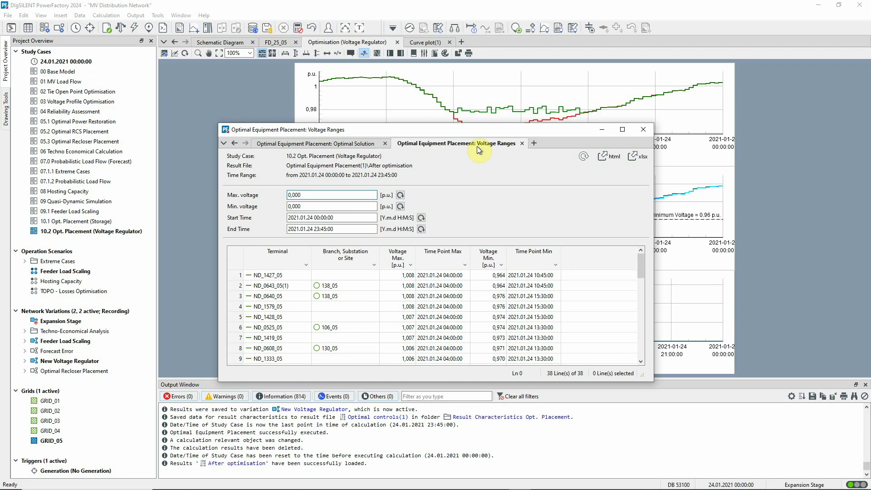
click(491, 257)
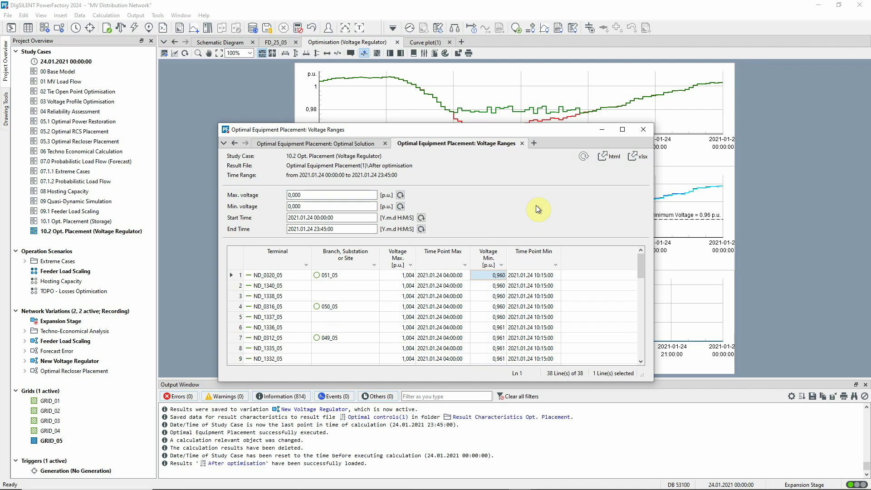